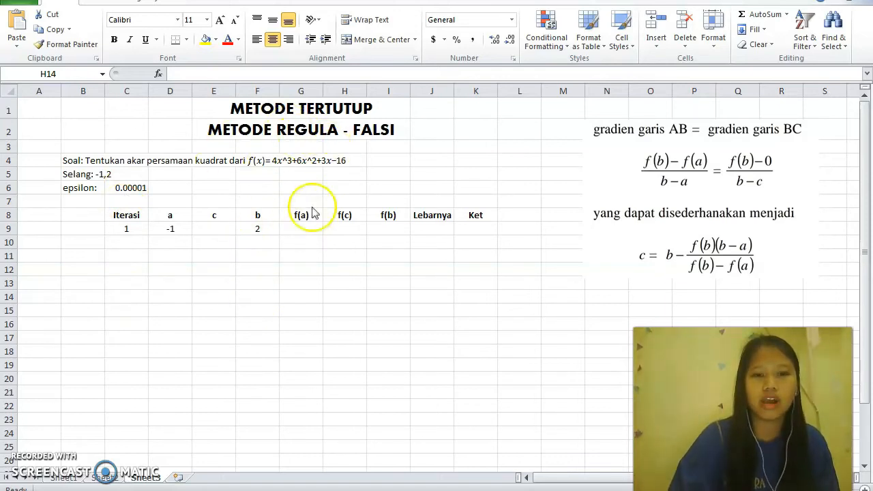
# Enter the f(a) formula =(4*D9^3+6*D9^2+3*D9-16) in G9 for the first iteration
pyautogui.click(302, 229)
pyautogui.click(297, 228)
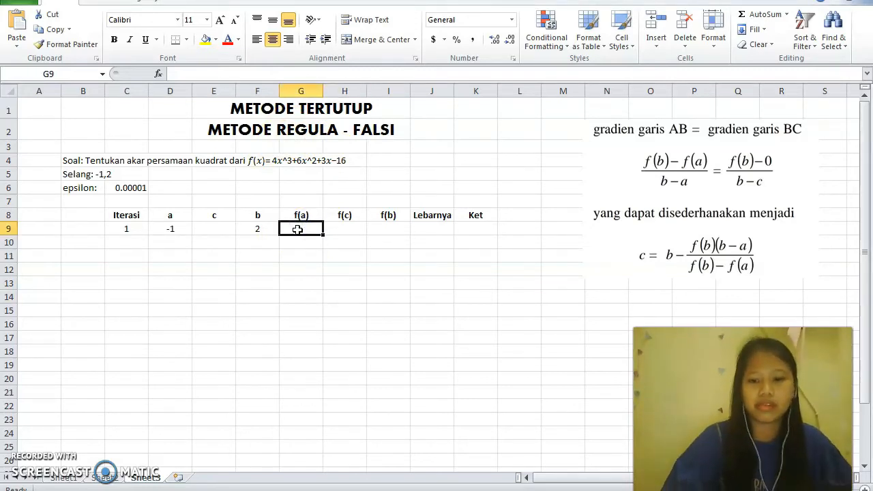
pyautogui.write('=')
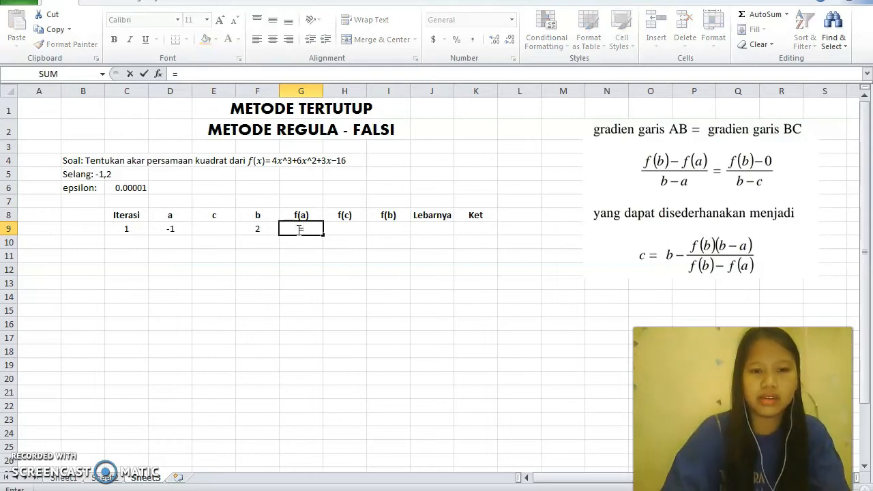
pyautogui.write('(')
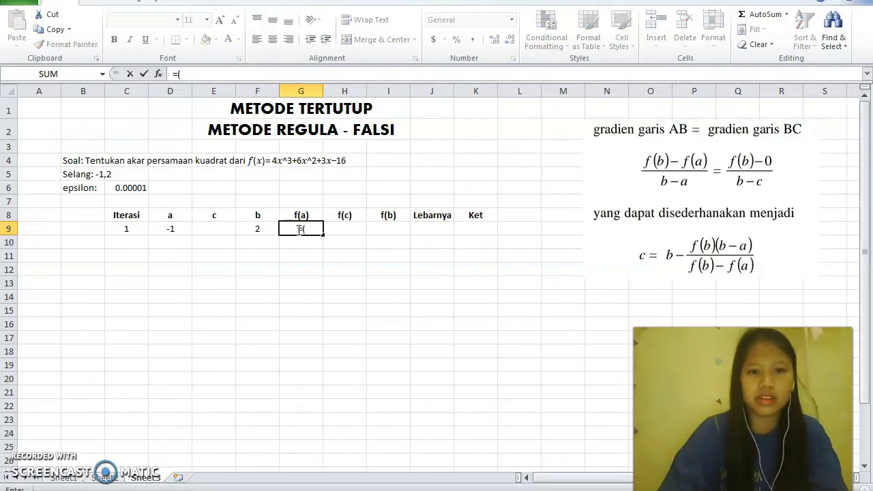
pyautogui.write('4*')
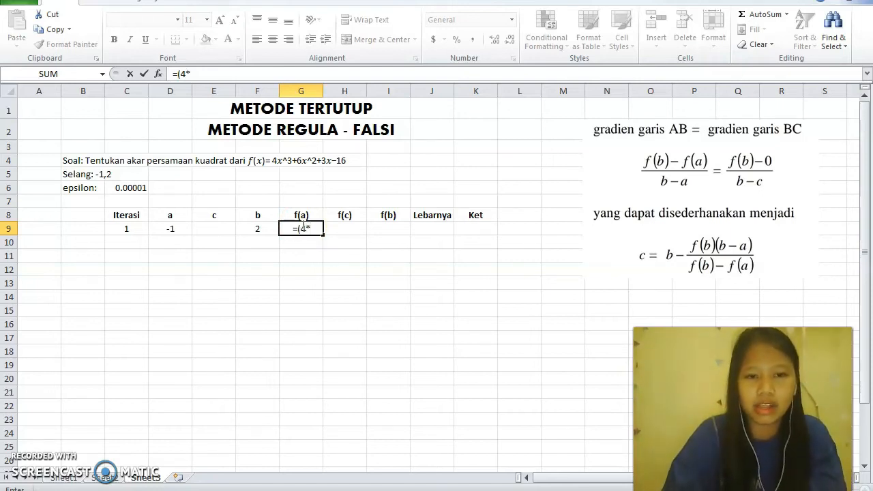
pyautogui.click(176, 230)
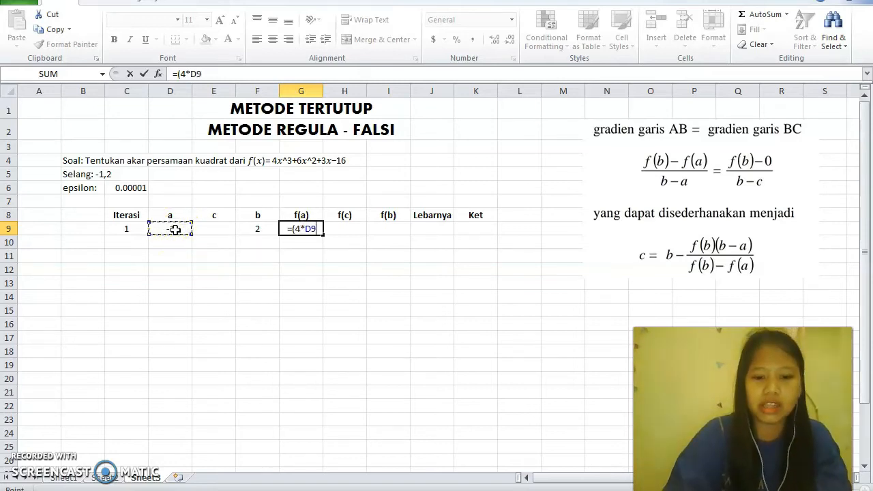
pyautogui.write('^')
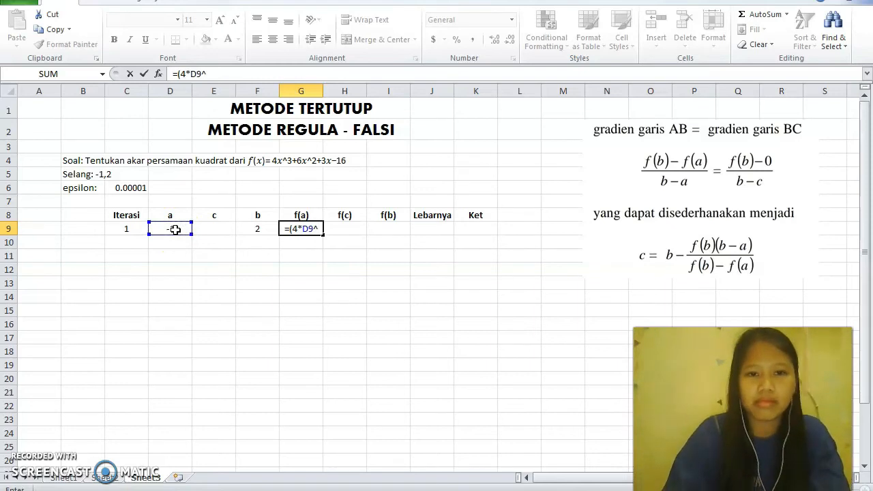
pyautogui.write('+')
pyautogui.press('BackSpace')
pyautogui.write('3+6')
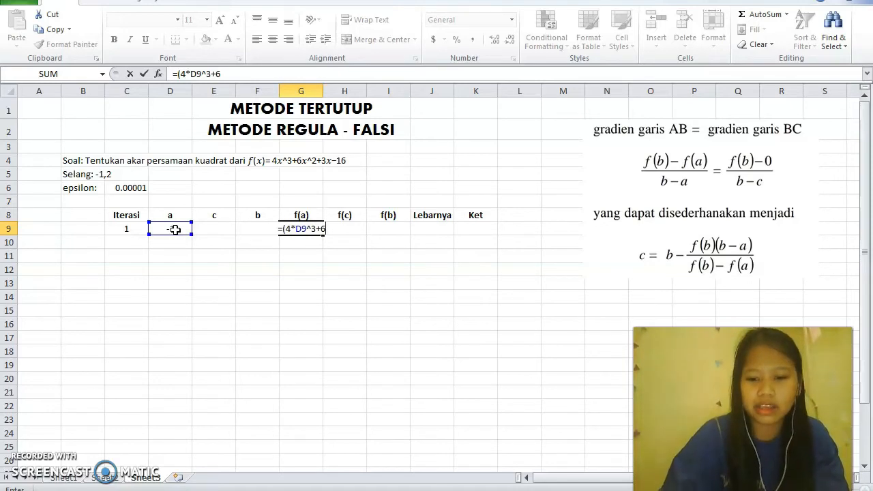
pyautogui.write('*')
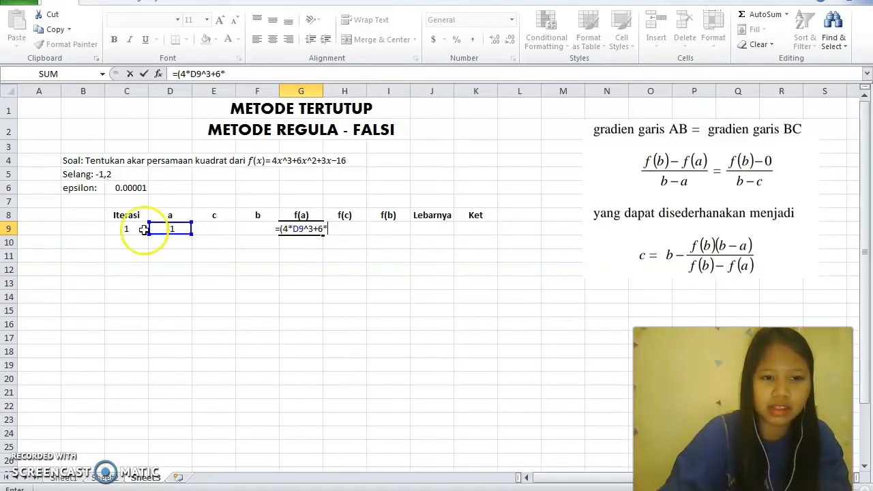
pyautogui.click(166, 230)
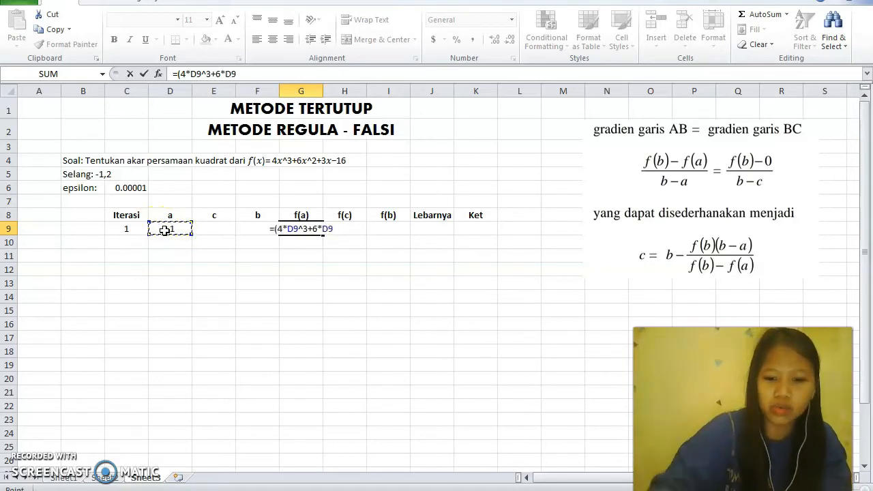
pyautogui.write('^2')
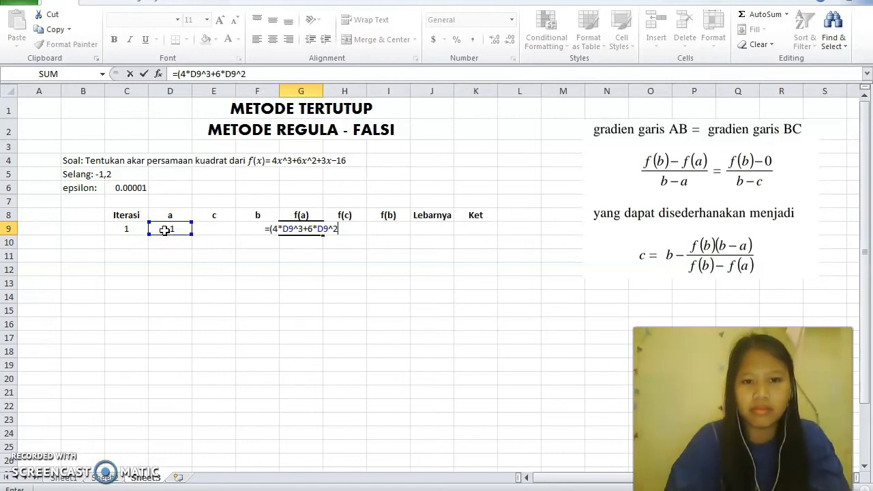
pyautogui.write('+3')
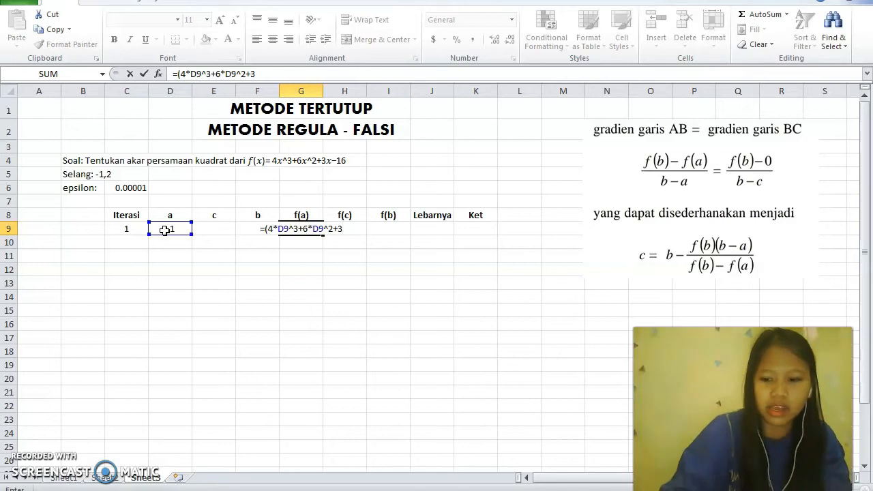
pyautogui.write('*')
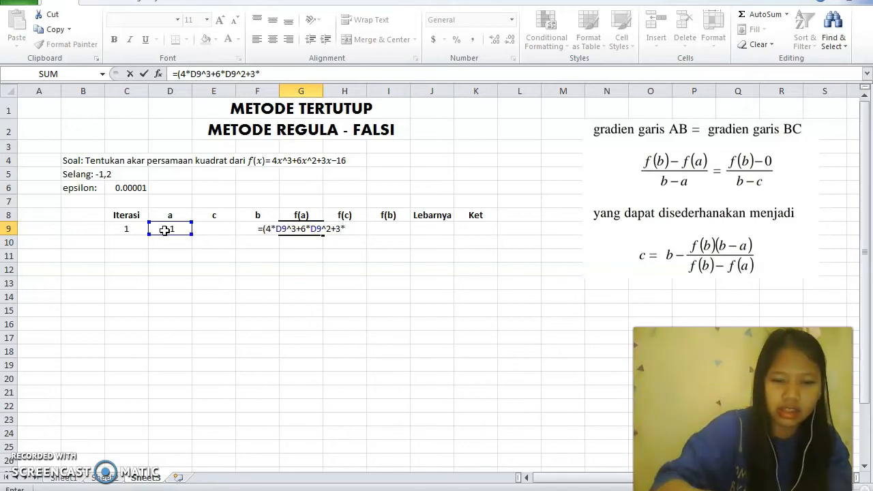
pyautogui.click(164, 230)
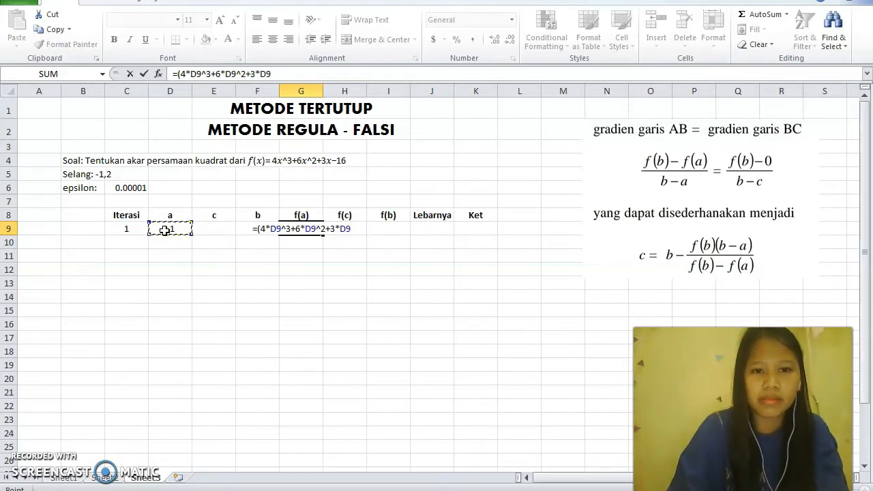
pyautogui.write('-')
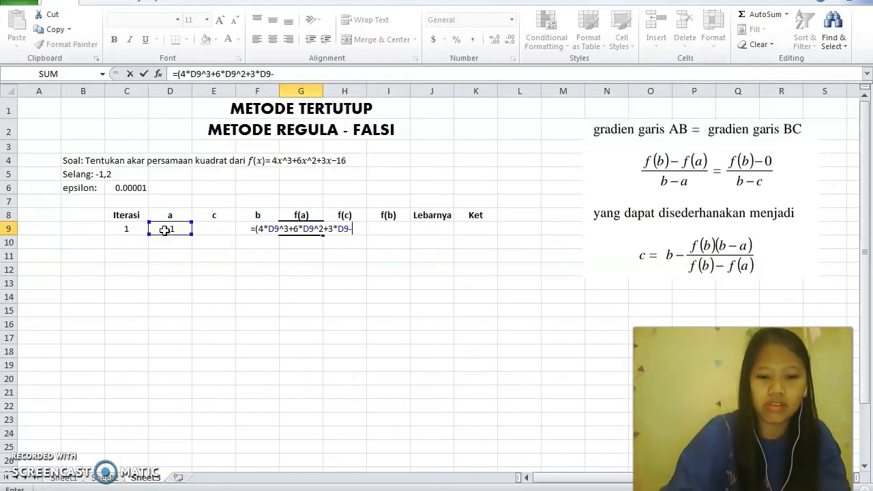
pyautogui.write('16')
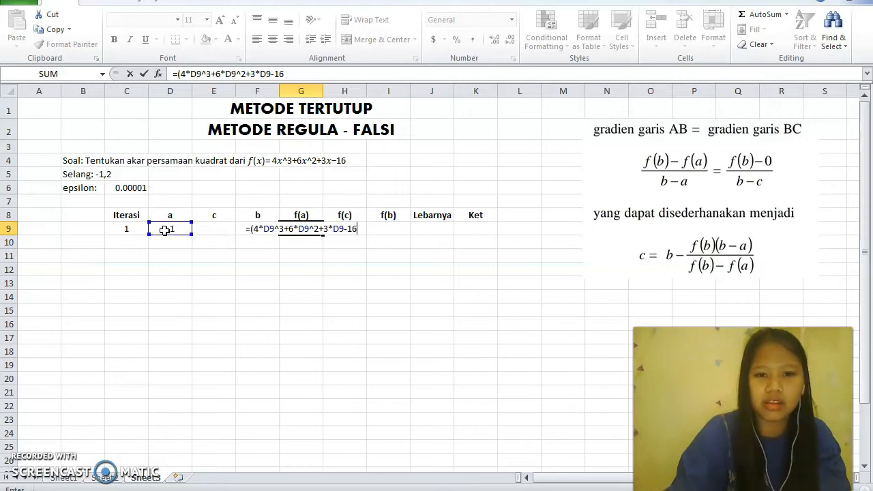
pyautogui.write(')')
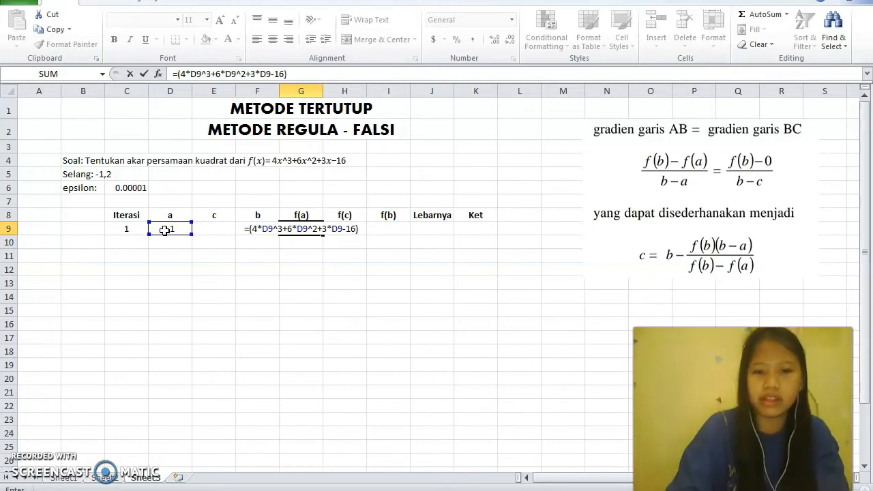
pyautogui.press('Return')
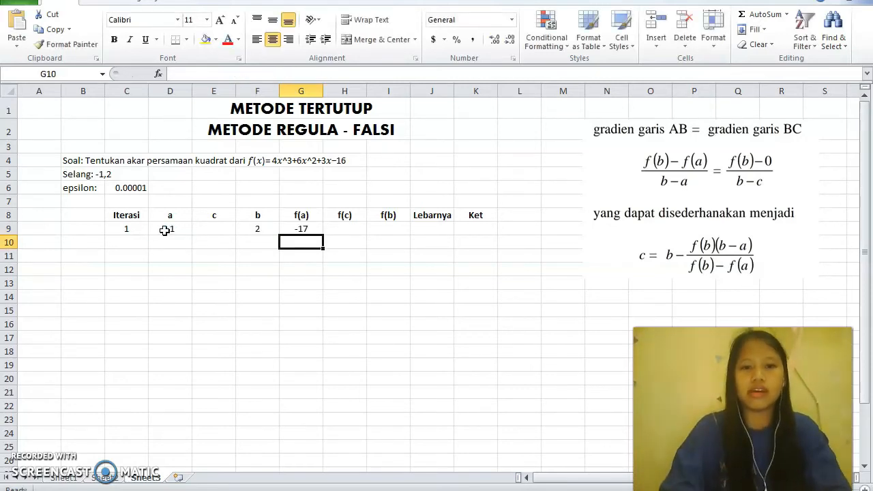
# Fill the f(a) formula from G9 across the f(c) and f(b) cells, H9 to I9
pyautogui.click(307, 229)
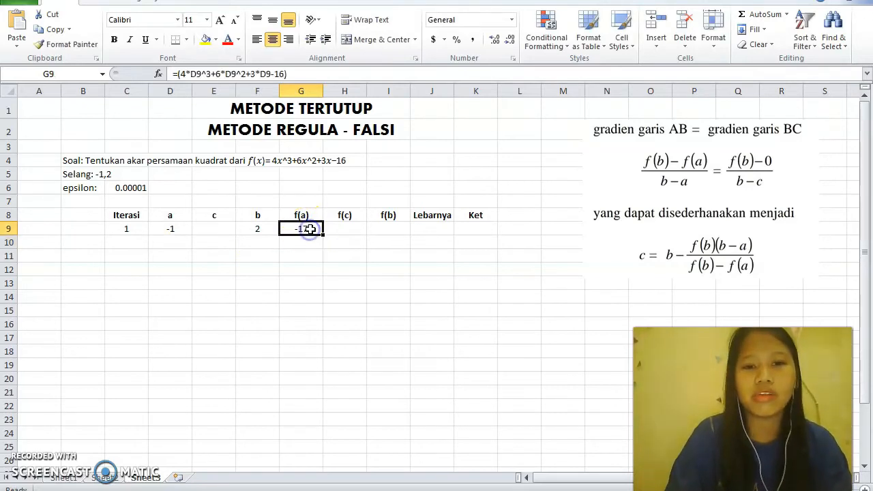
pyautogui.moveTo(324, 234); pyautogui.dragTo(390, 237)
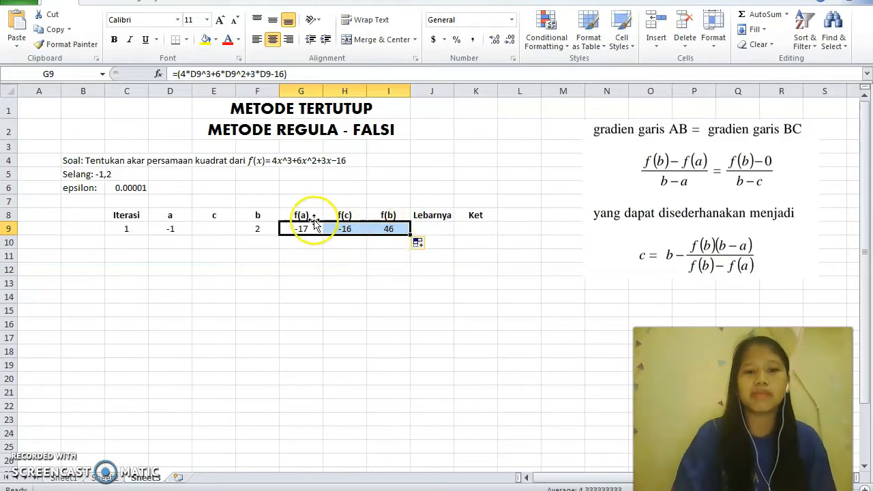
# Enter the regula falsi formula =(F9-(I9*(F9-D9))/(I9-G9)) for c in E9
pyautogui.click(214, 230)
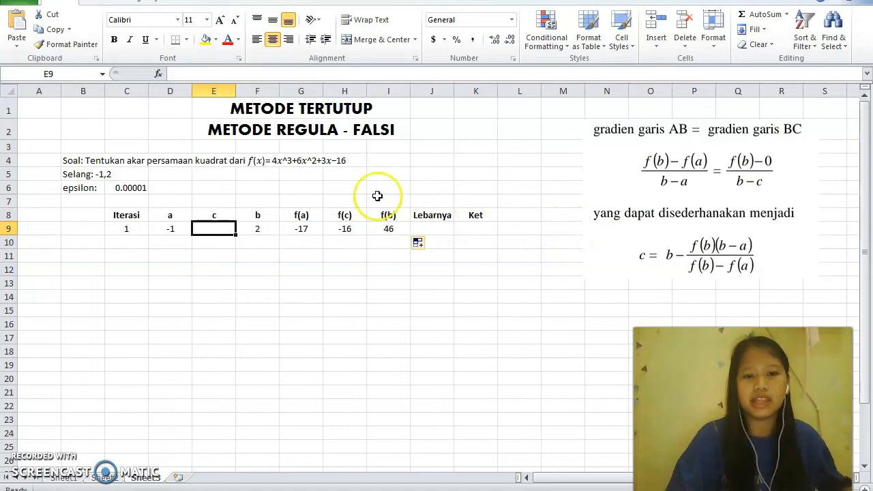
pyautogui.write('-')
pyautogui.press('Escape')
pyautogui.write('=')
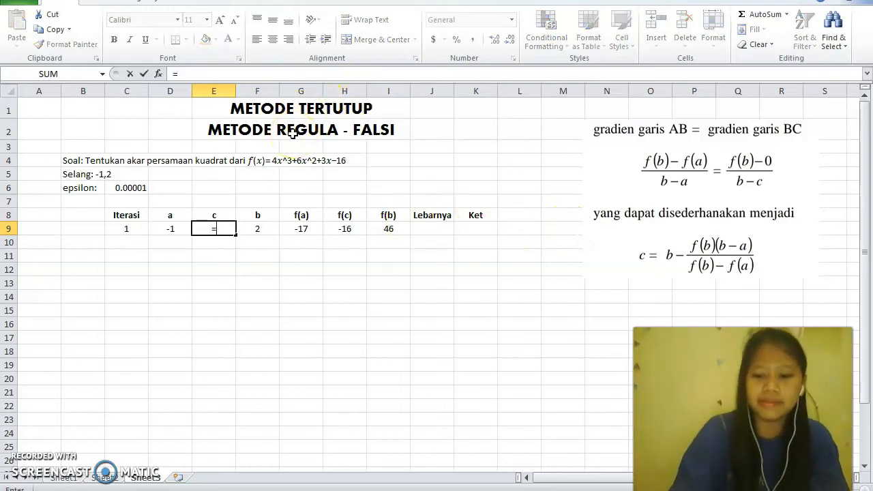
pyautogui.write('(')
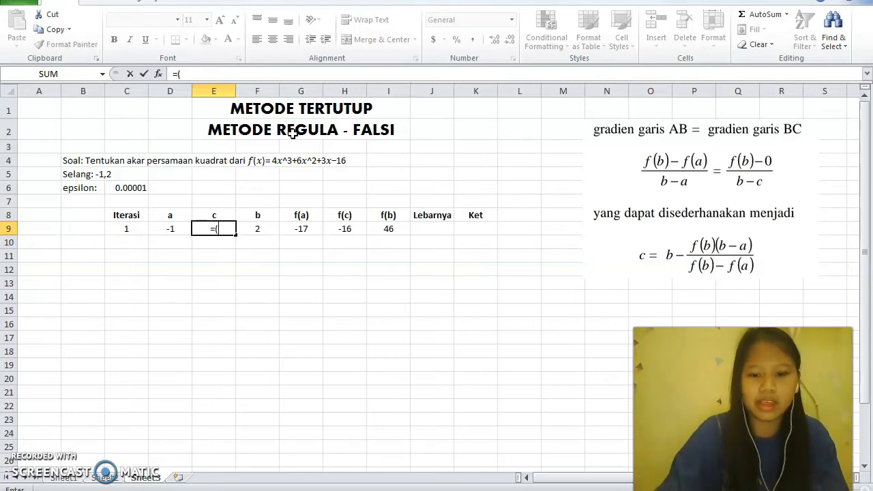
pyautogui.click(257, 214)
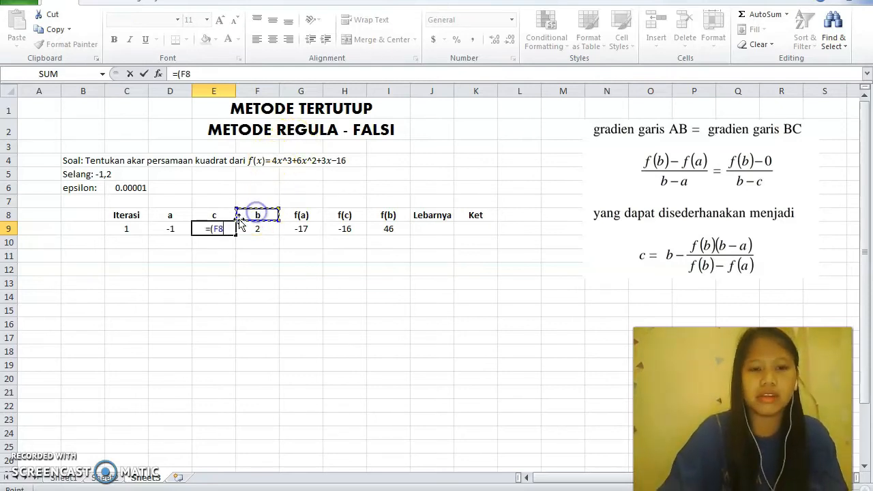
pyautogui.click(248, 230)
pyautogui.write('-(')
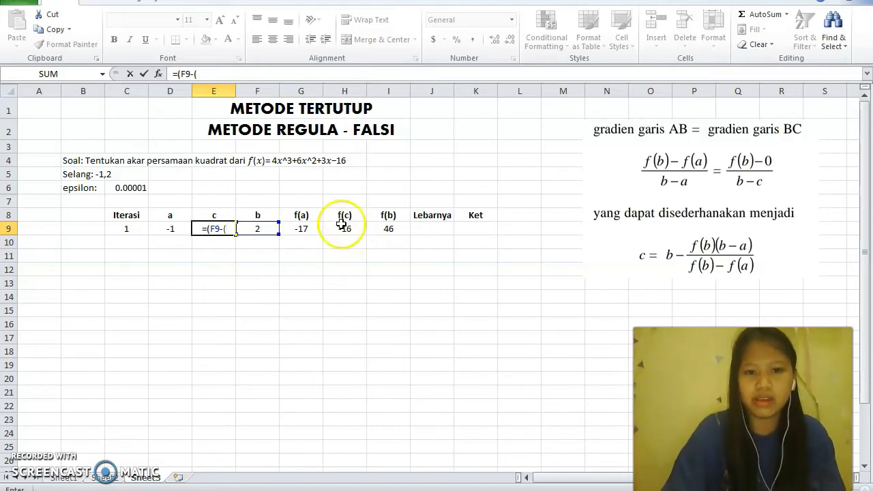
pyautogui.click(374, 229)
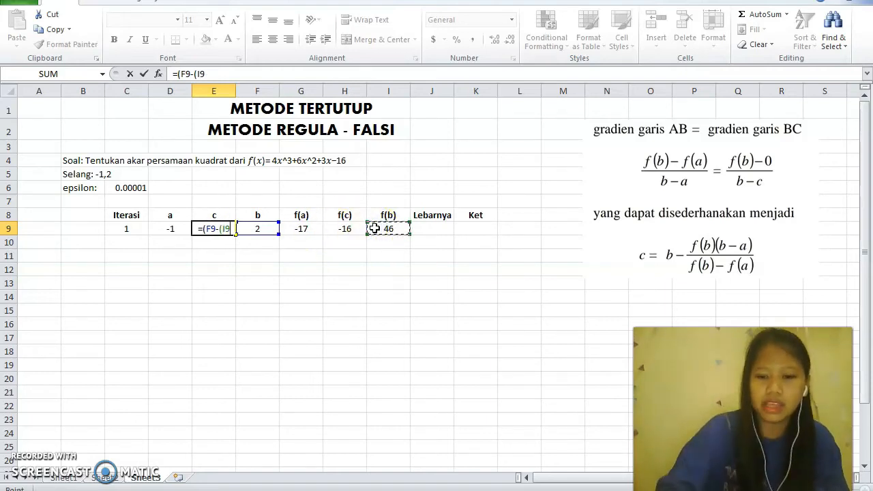
pyautogui.write('*(')
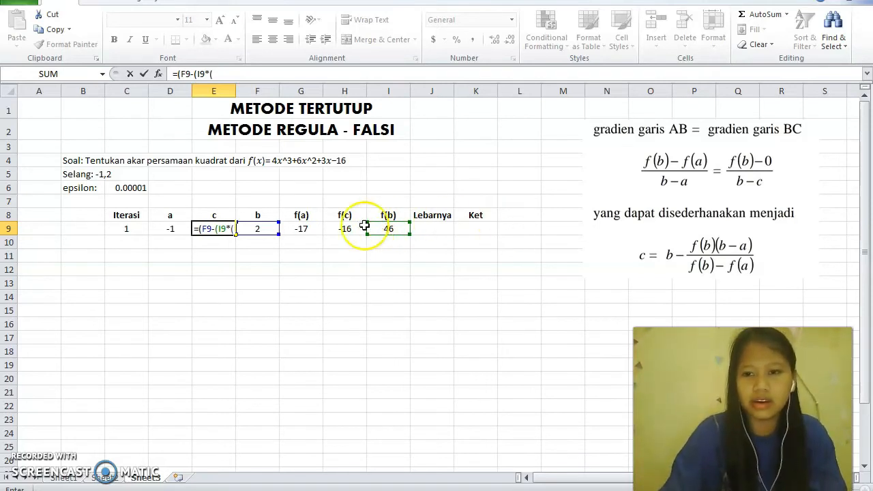
pyautogui.click(271, 225)
pyautogui.click(272, 225)
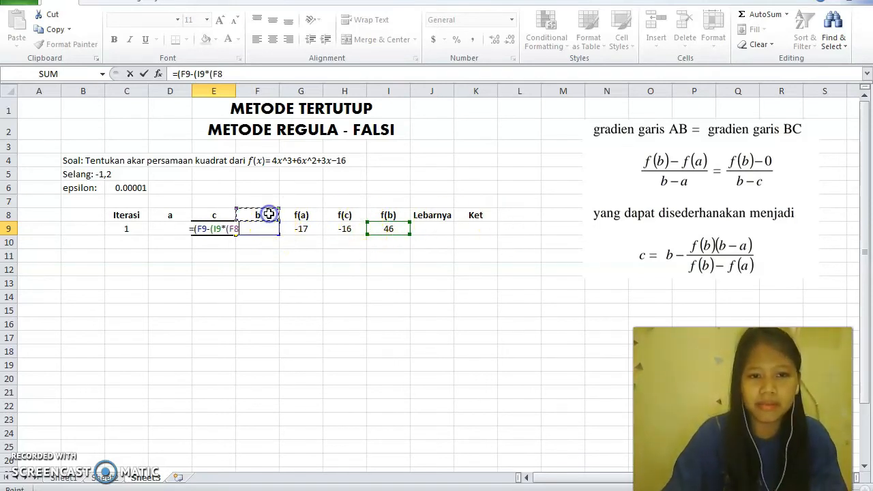
pyautogui.write('-')
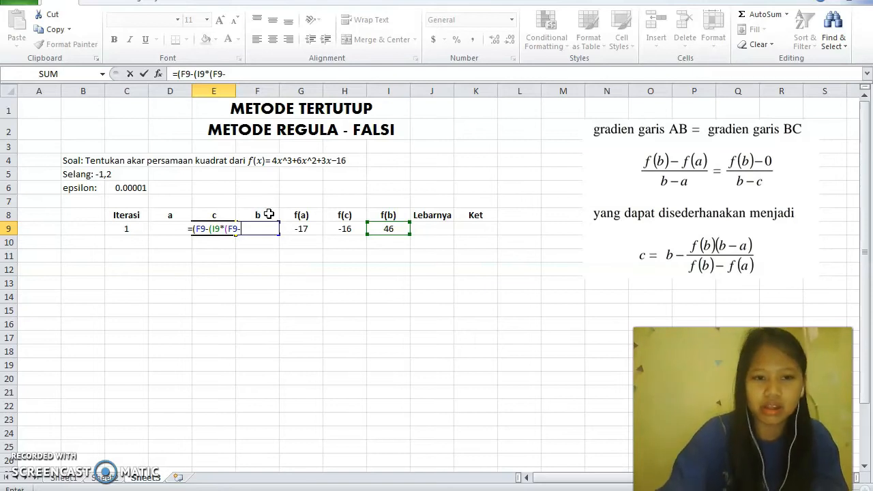
pyautogui.click(166, 226)
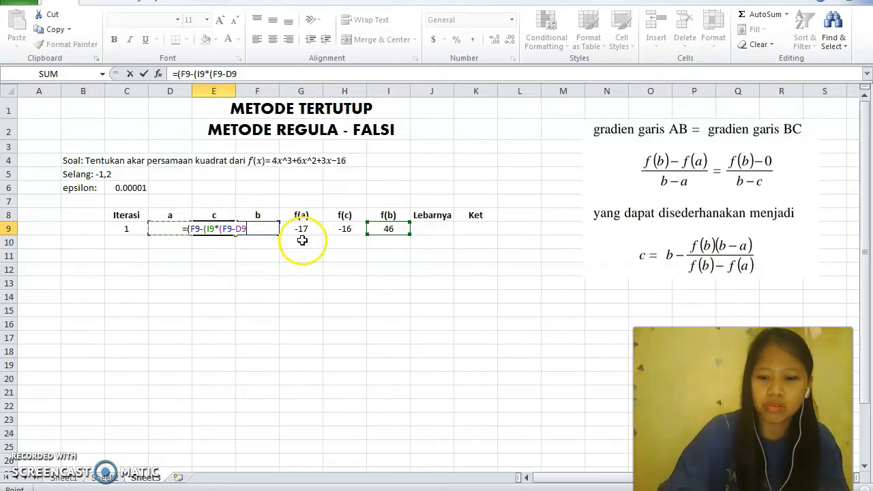
pyautogui.write('))/(I9-G9))')
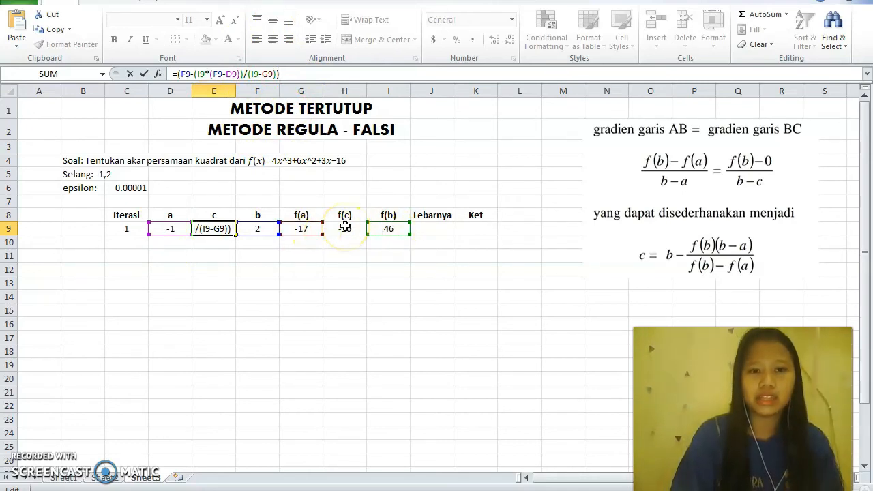
pyautogui.press('Return')
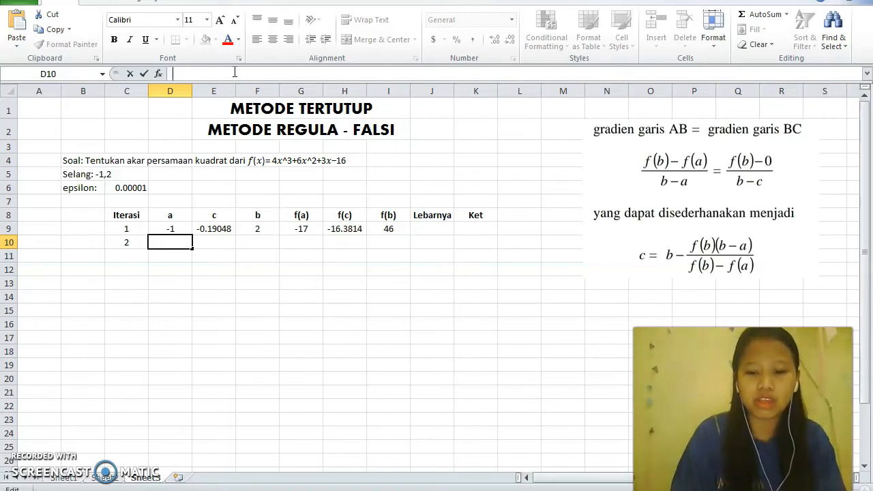
# Enter the formula =IF(G9*H9<0,D9,E9) in D10 for the second iteration's a value
pyautogui.write('=')
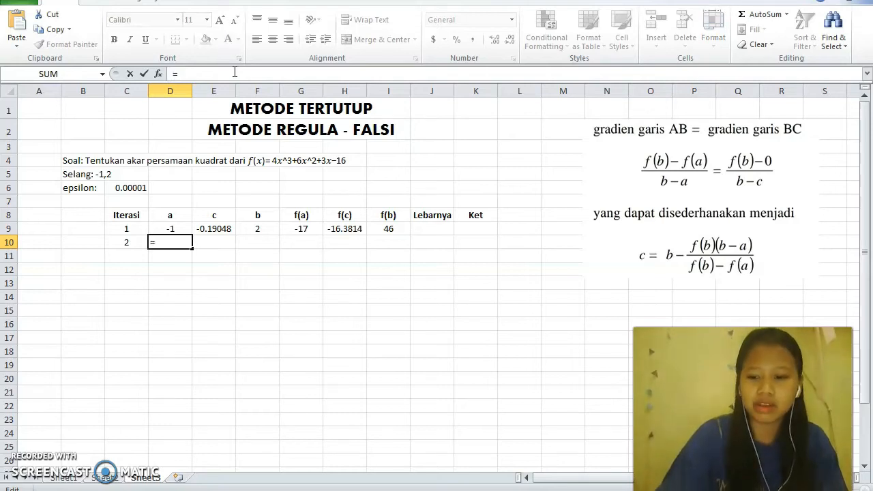
pyautogui.write('if')
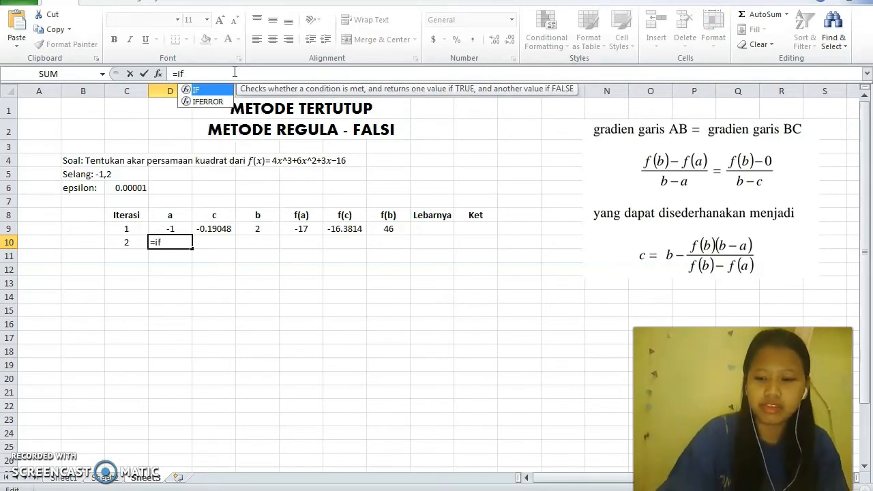
pyautogui.write('(')
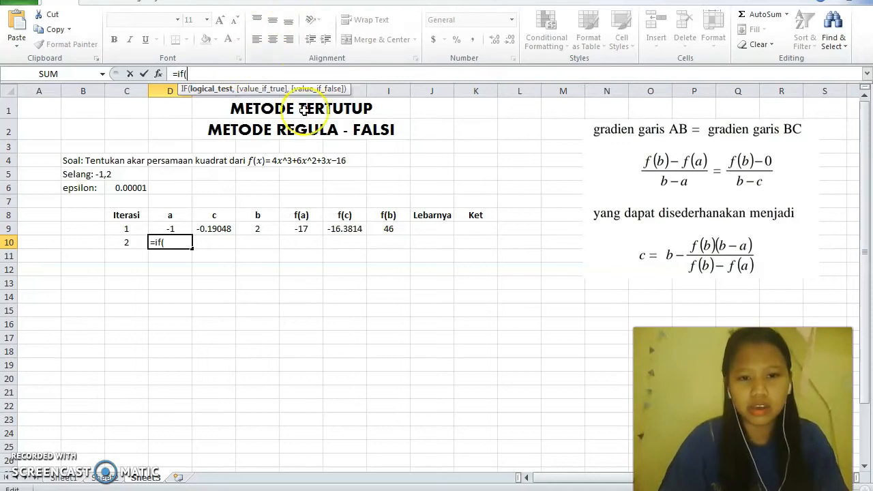
pyautogui.click(302, 232)
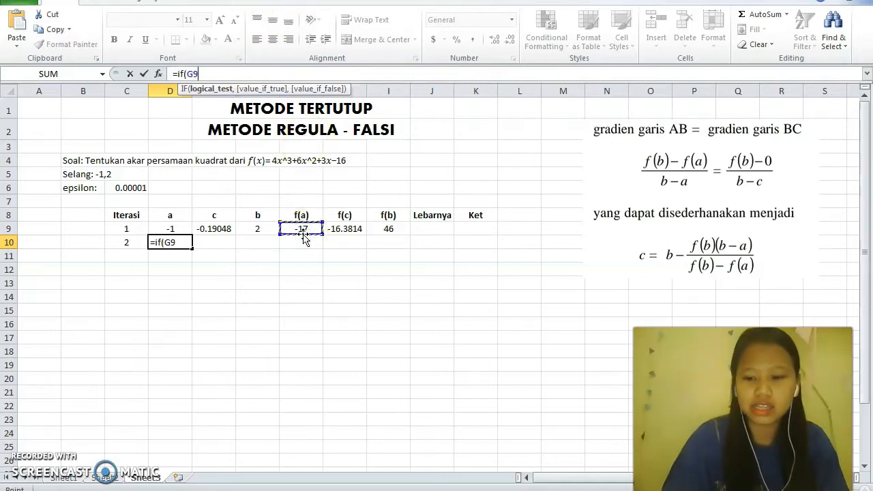
pyautogui.write('*')
pyautogui.click(335, 231)
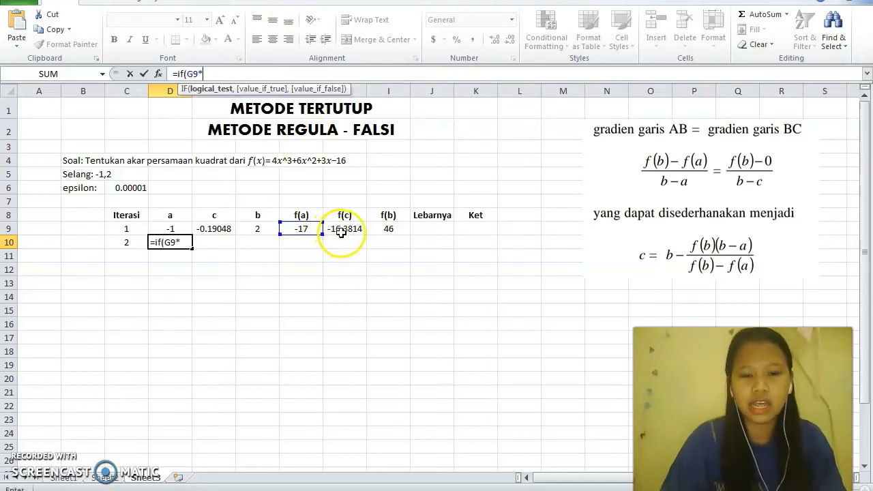
pyautogui.write('<0')
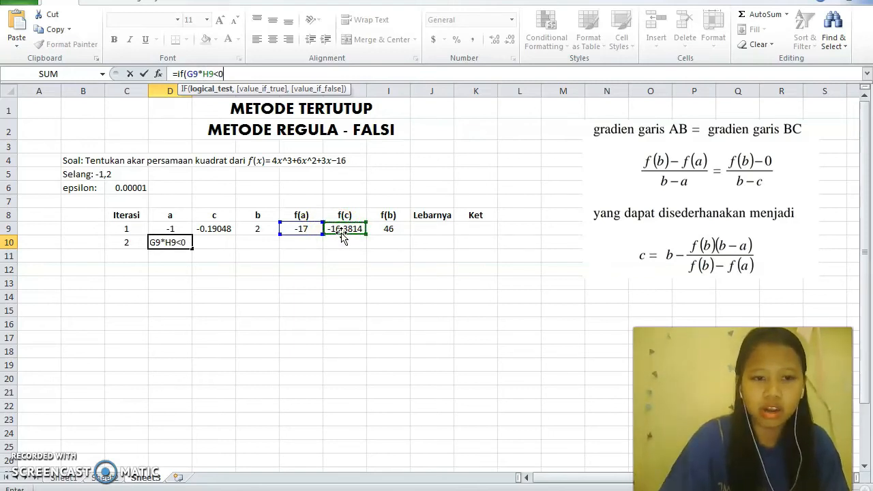
pyautogui.write(',')
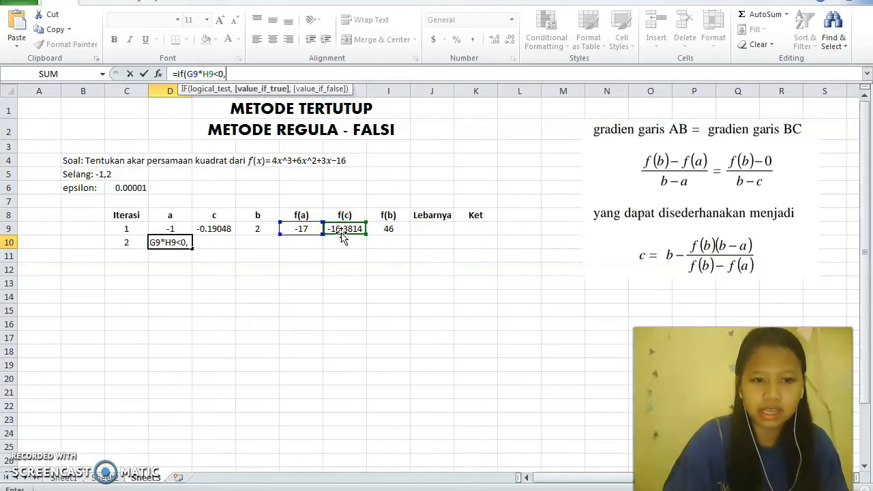
pyautogui.click(184, 232)
pyautogui.write(',')
pyautogui.click(198, 232)
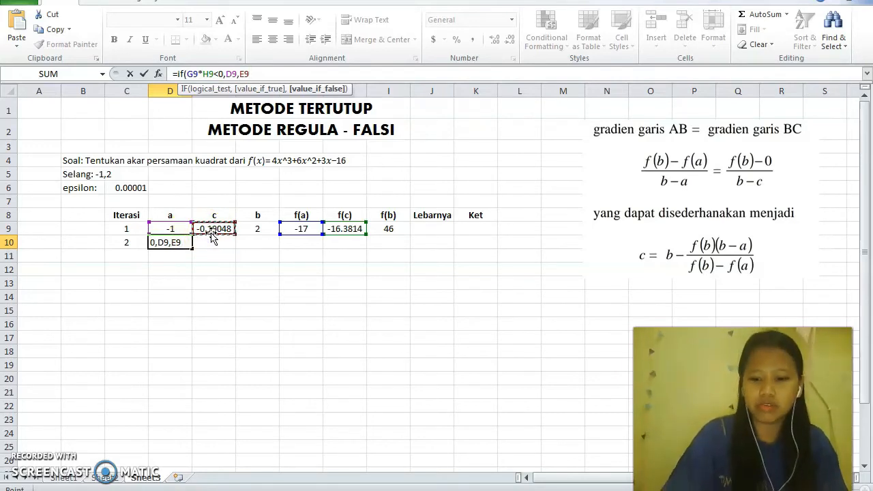
pyautogui.write(')')
pyautogui.press('Return')
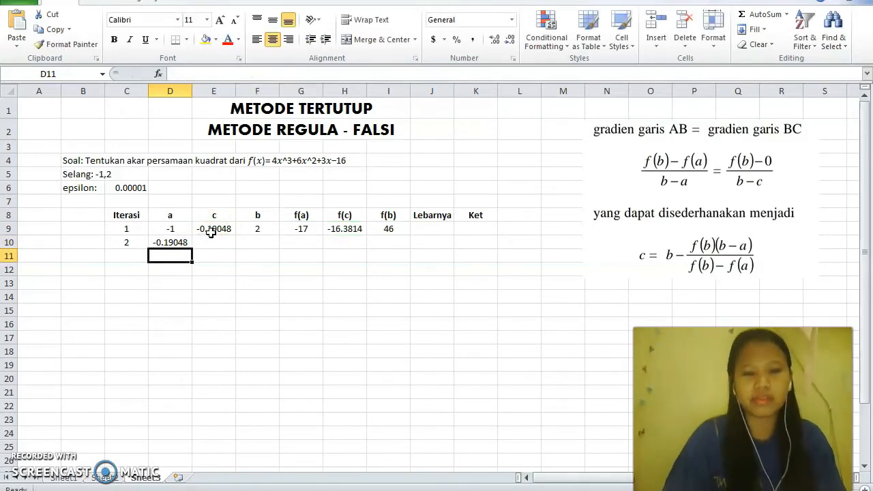
# Enter 2 in F10 as the second iteration's b value
pyautogui.click(263, 240)
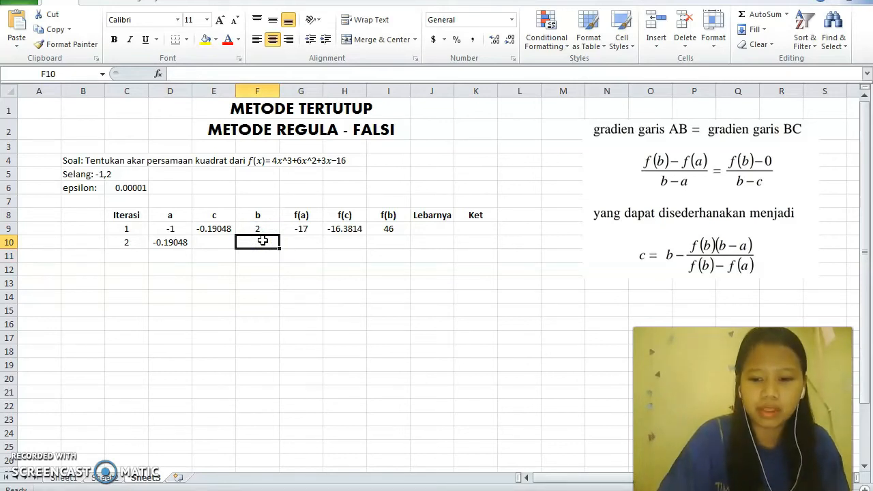
pyautogui.write('2')
pyautogui.press('Return')
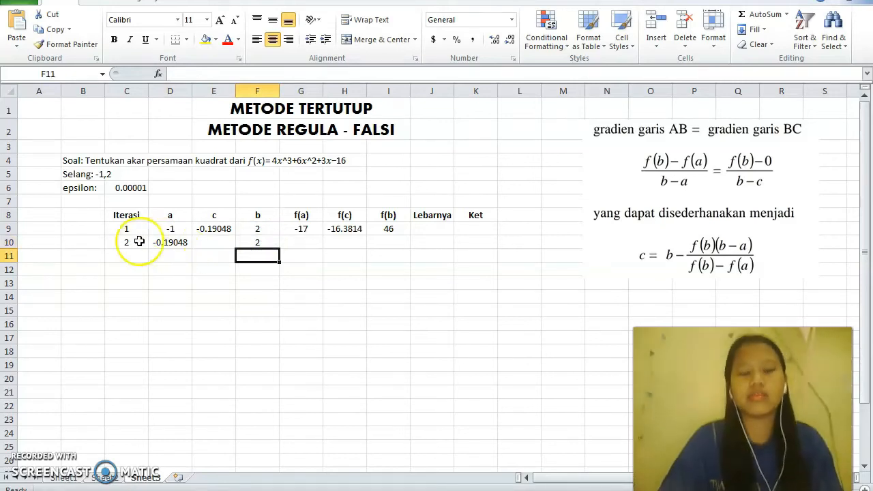
# Fill the c formula from E9 down to E10 and the f(a), f(c) and f(b) formulas from G9:I9 down to row 10
pyautogui.click(214, 229)
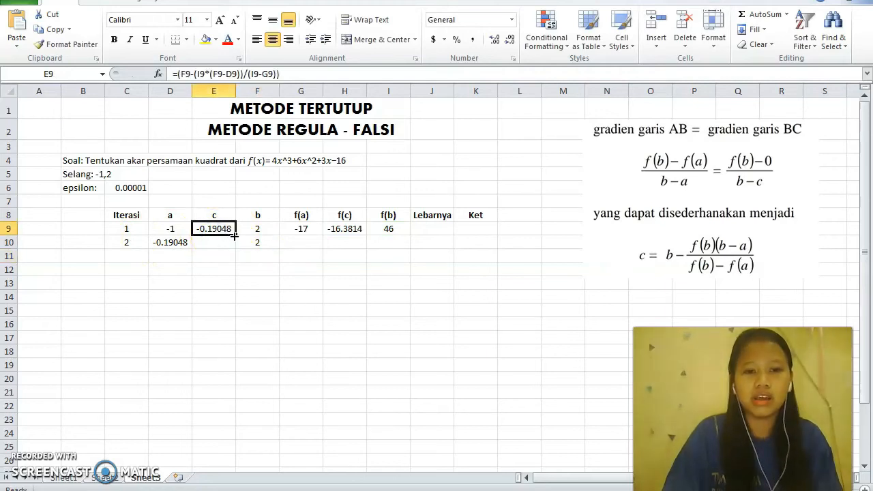
pyautogui.click(235, 236)
pyautogui.moveTo(234, 236)
pyautogui.mouseDown()
pyautogui.moveTo(232, 227)
pyautogui.moveTo(231, 243)
pyautogui.mouseUp()
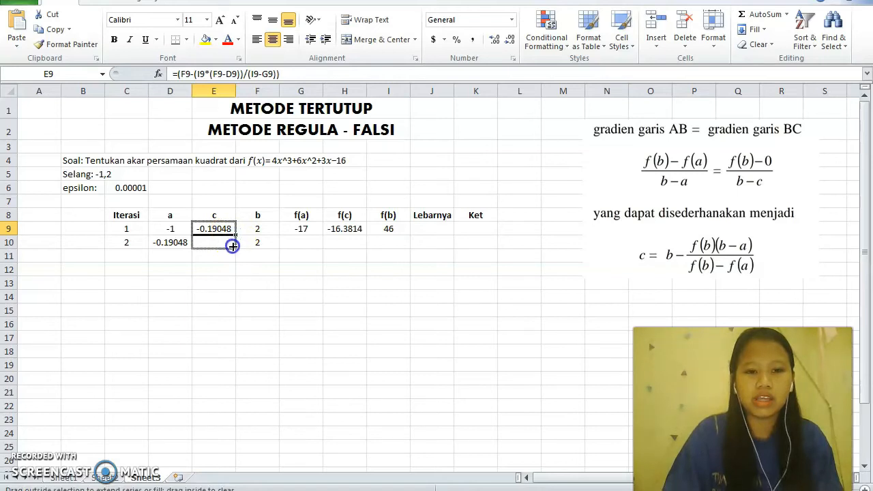
pyautogui.moveTo(306, 229); pyautogui.dragTo(405, 250)
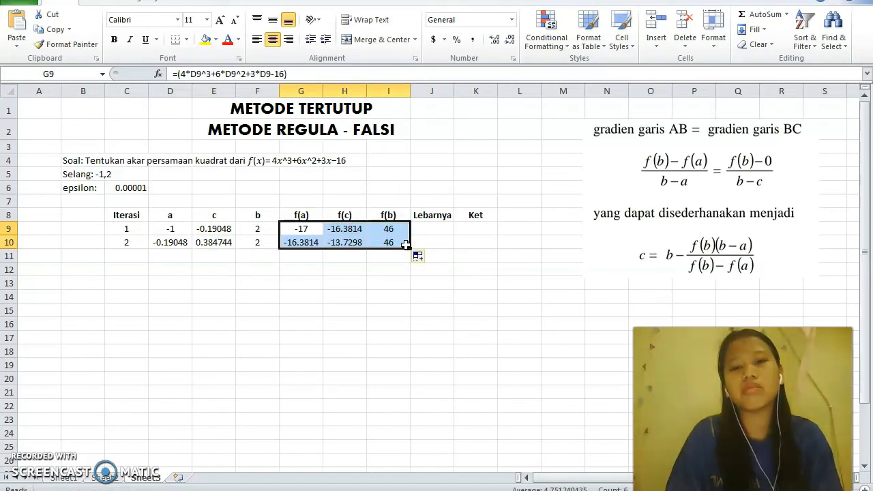
# Enter the relative width formula =(E10-E9)/E10 in the Lebarnya cell J10
pyautogui.click(424, 239)
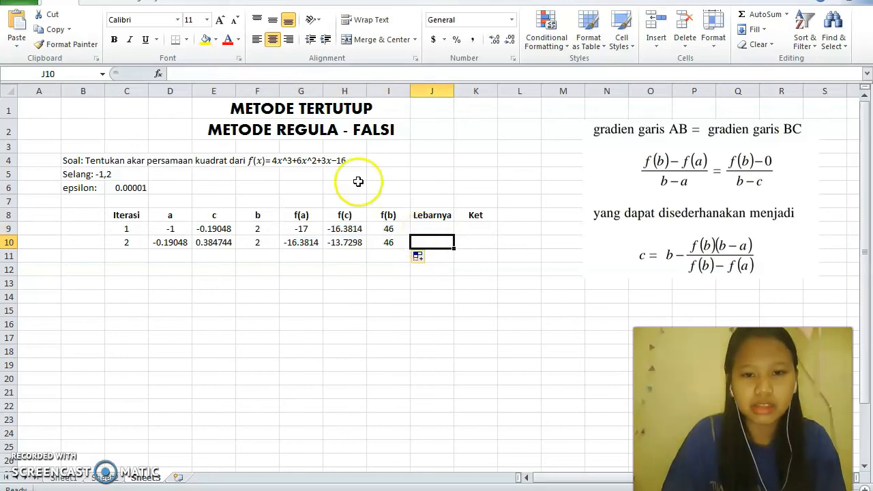
pyautogui.click(318, 74)
pyautogui.write('=')
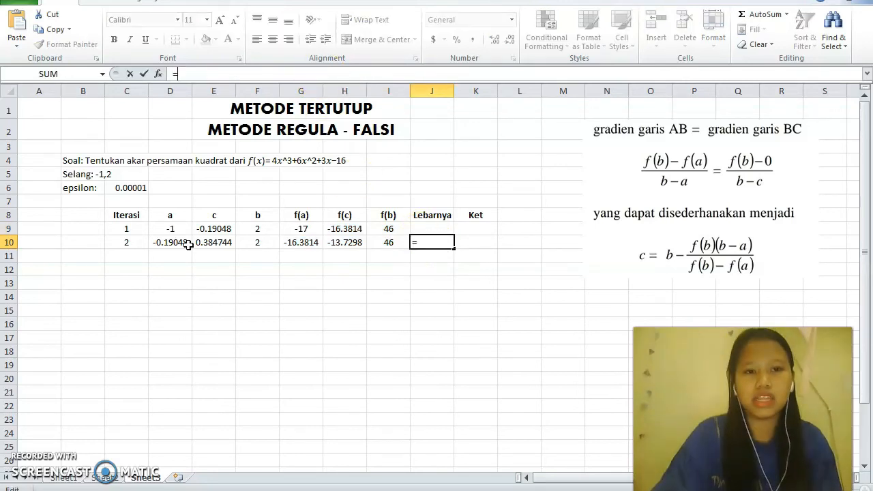
pyautogui.write('(')
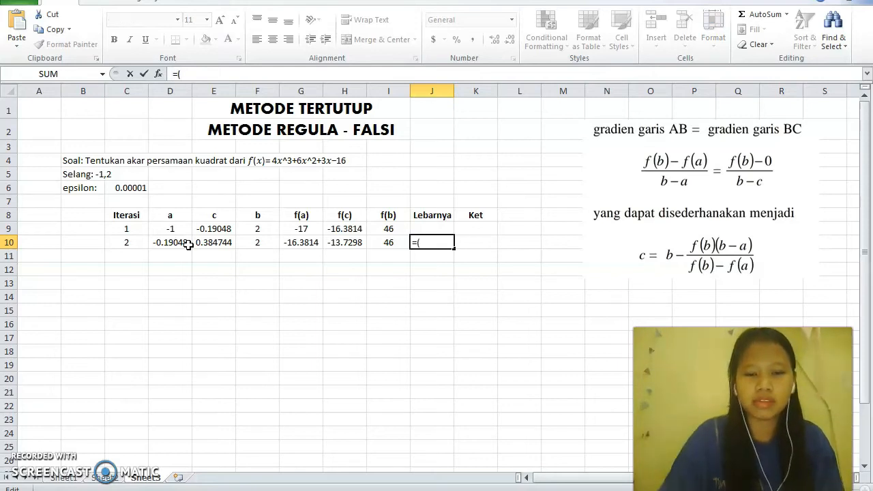
pyautogui.click(212, 242)
pyautogui.write('-')
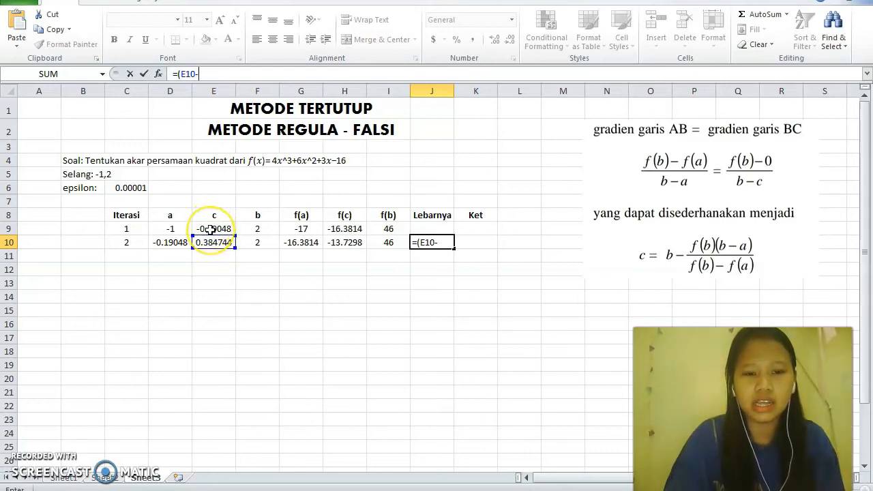
pyautogui.click(211, 229)
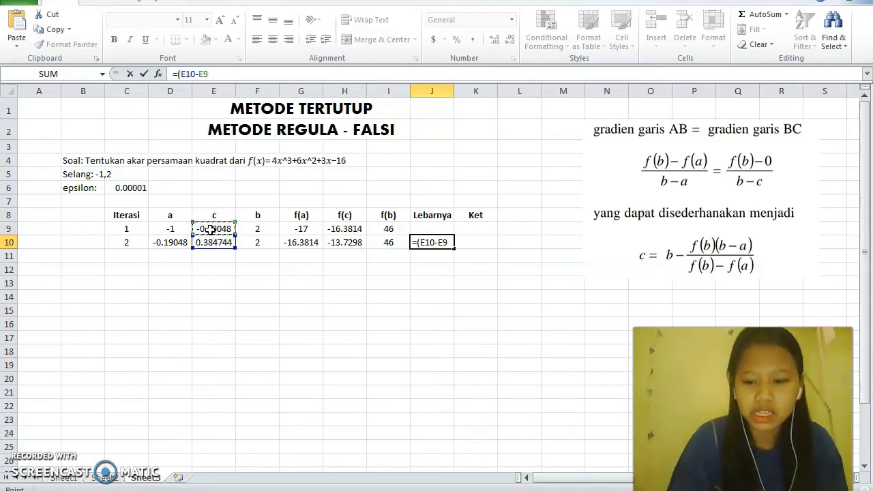
pyautogui.write(')/')
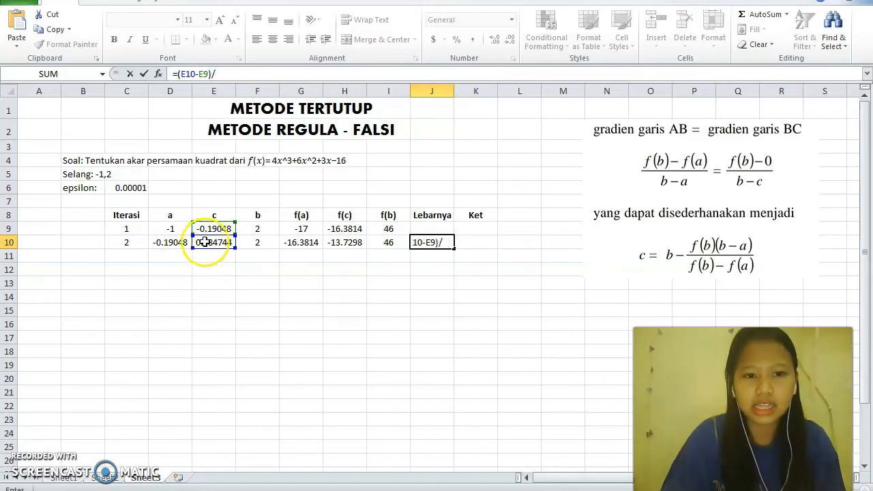
pyautogui.click(209, 244)
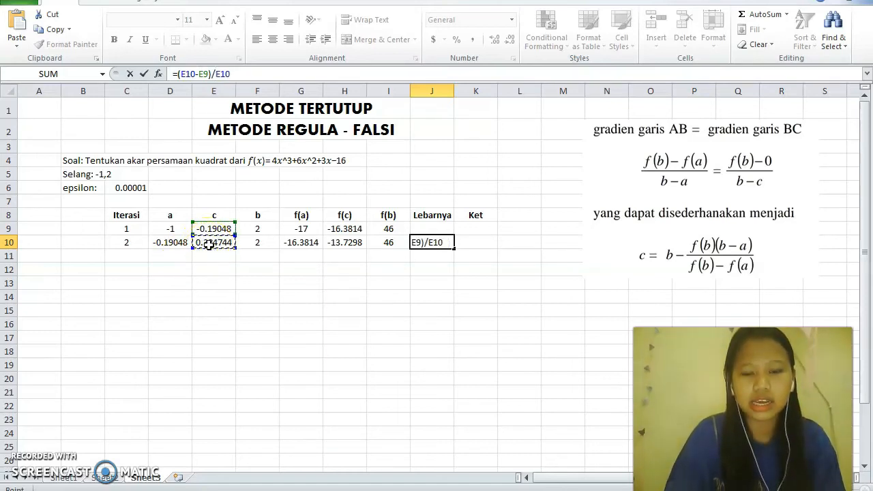
pyautogui.press('Return')
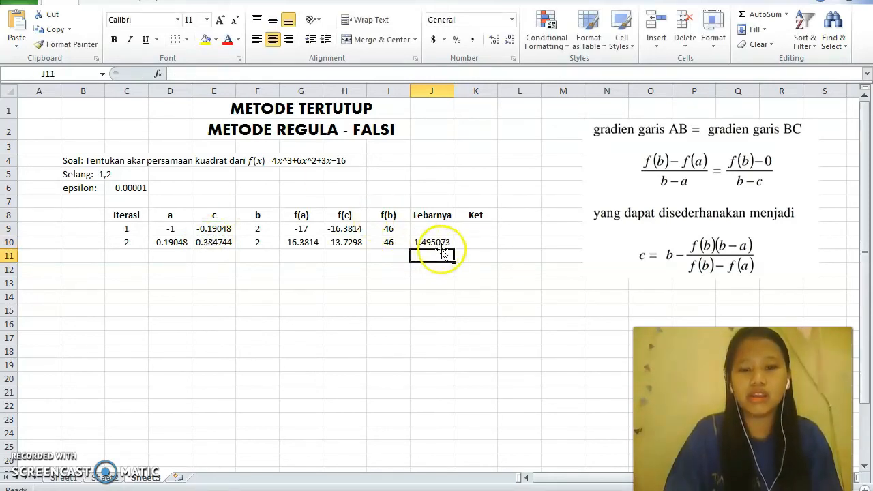
# Write an IF formula in the Ket cell K10 that tests J10<C6 and returns "Stop" if true or "Lanjut" if false
pyautogui.click(471, 246)
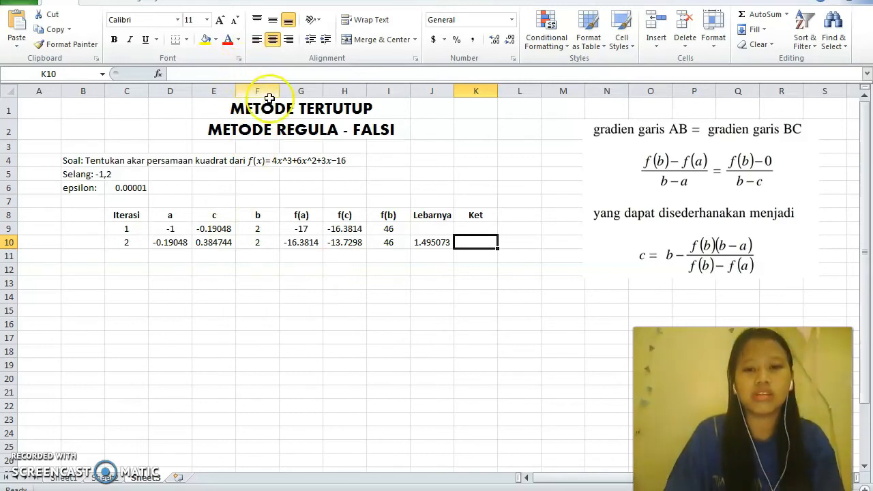
pyautogui.write('=')
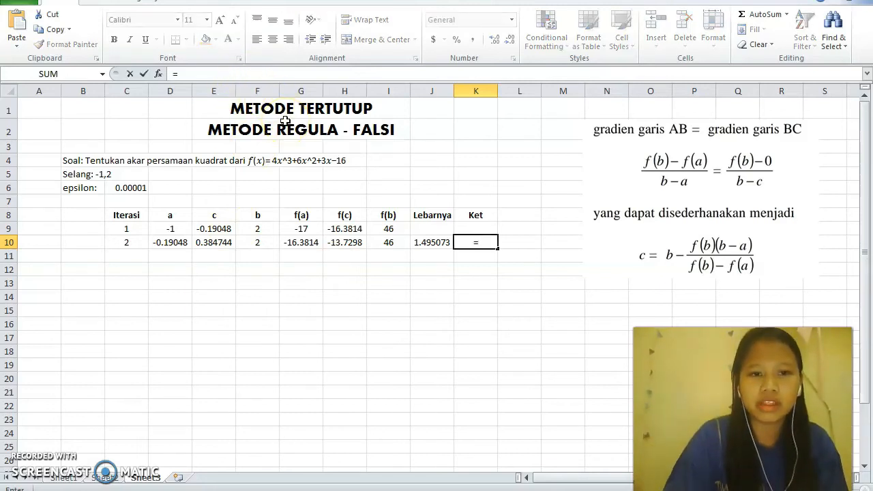
pyautogui.write('if')
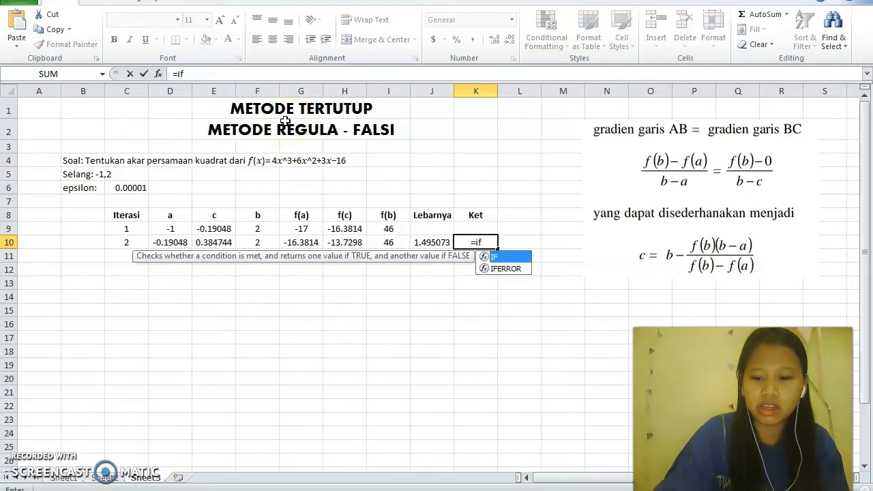
pyautogui.write('(')
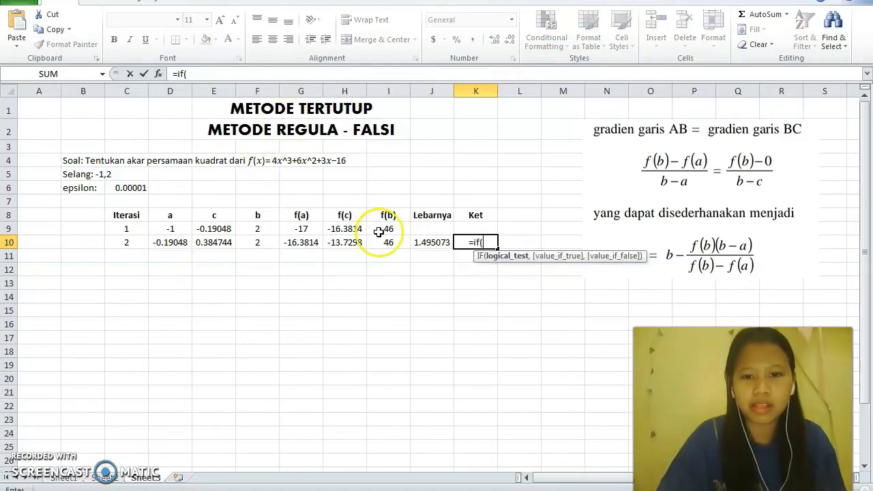
pyautogui.click(418, 242)
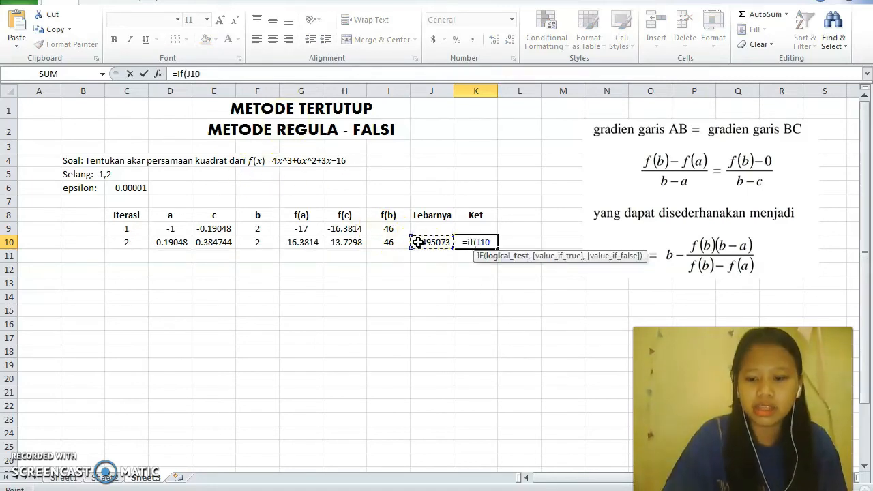
pyautogui.write('<')
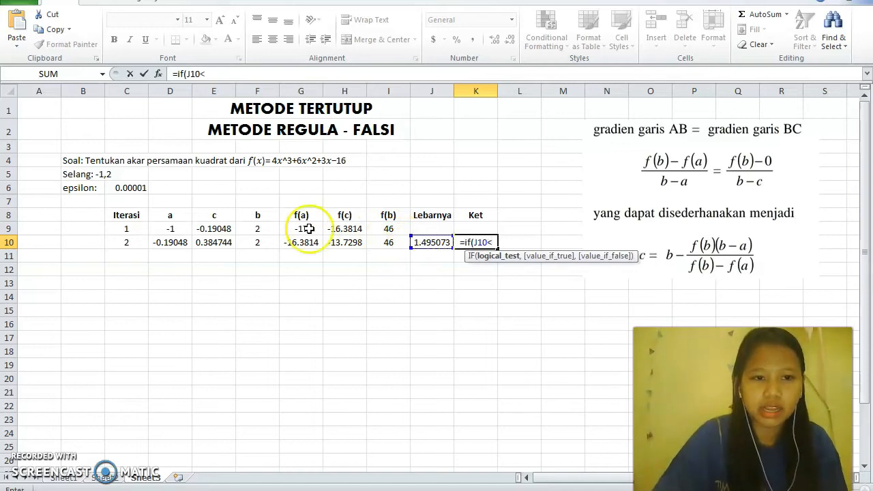
pyautogui.click(137, 190)
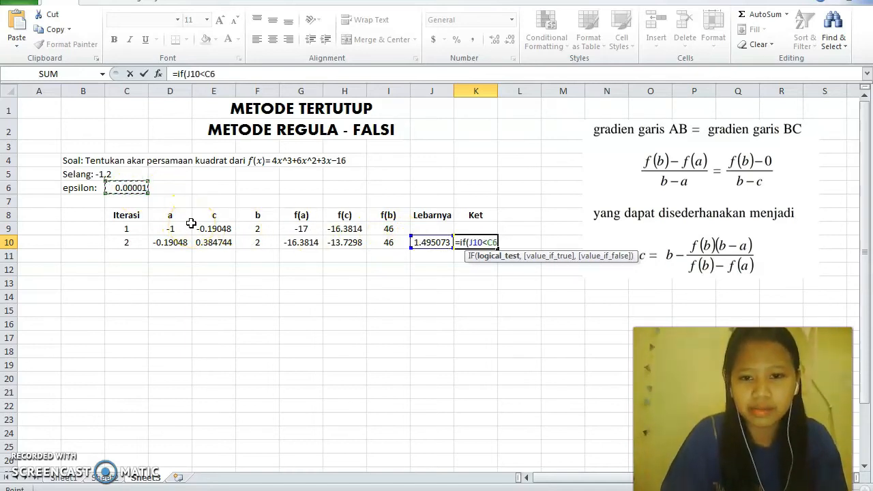
pyautogui.write(',')
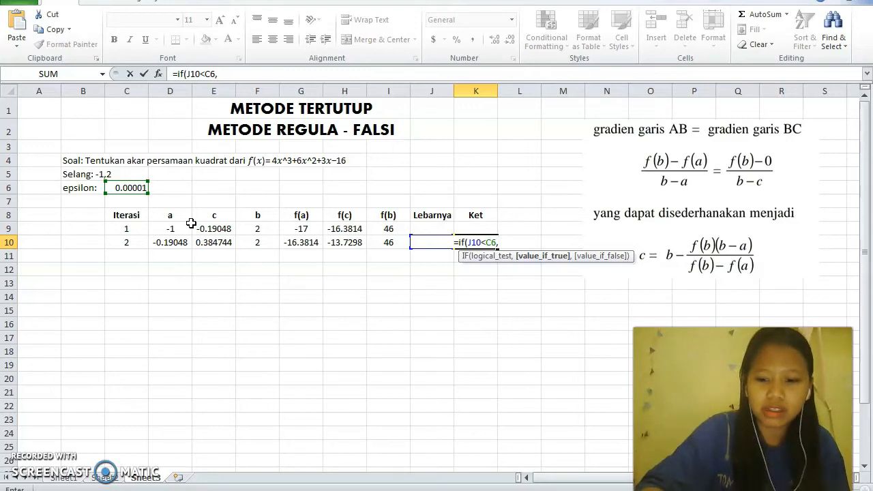
pyautogui.write('"')
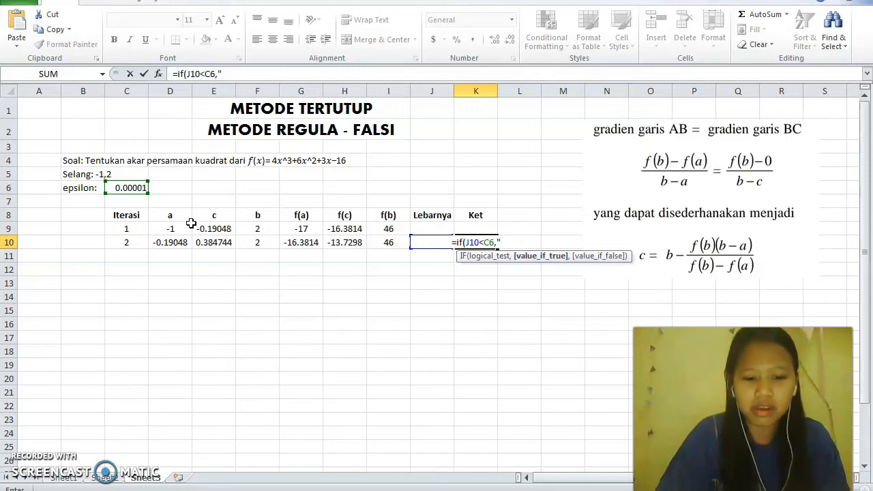
pyautogui.write('Stop')
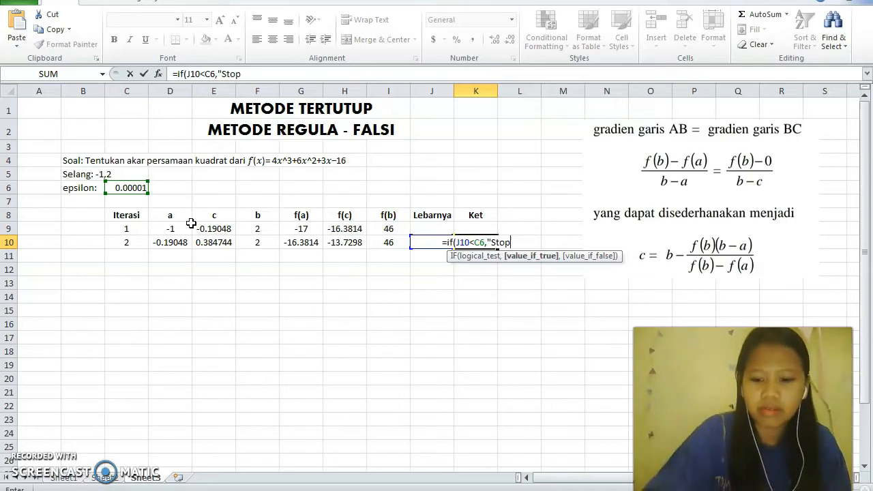
pyautogui.write('",')
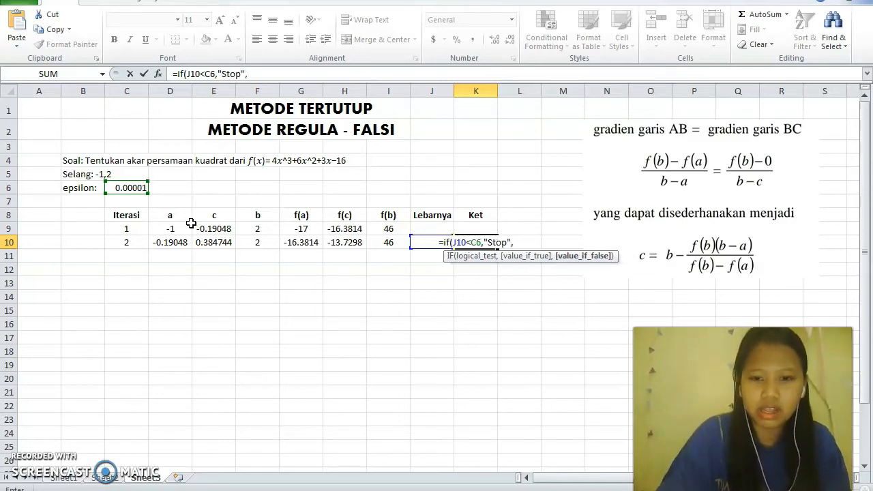
pyautogui.write('"')
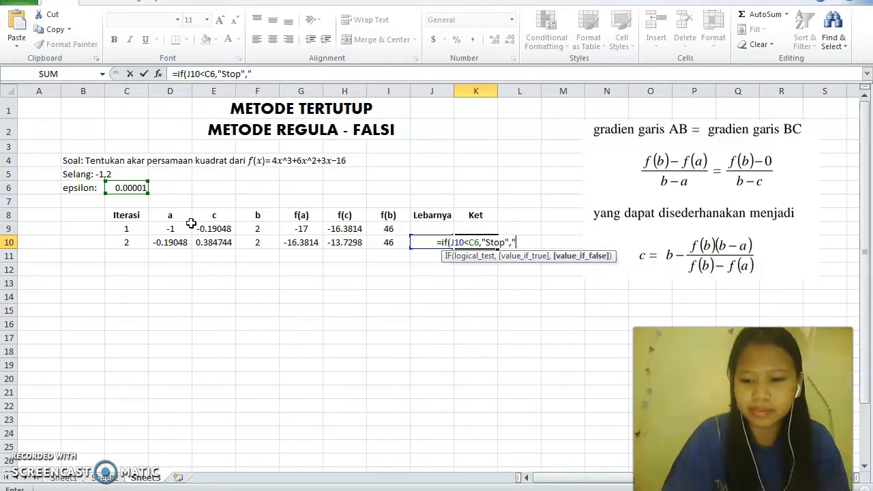
pyautogui.write('Lanjut"')
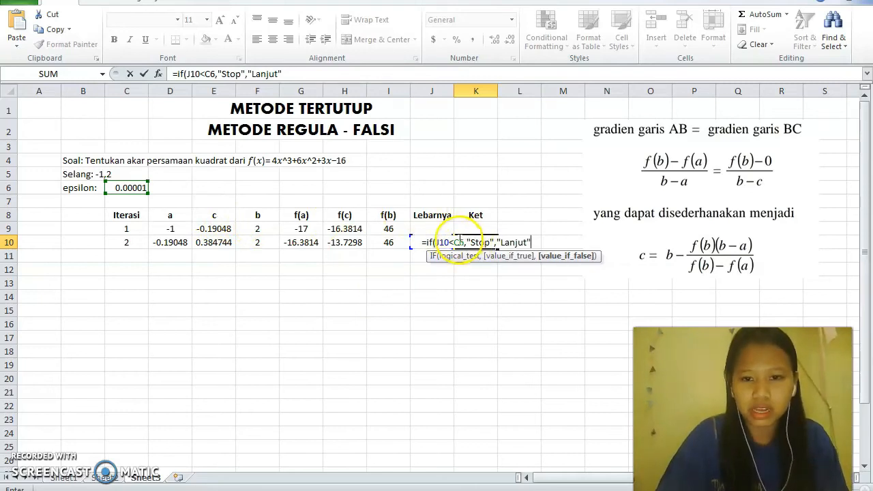
# Lock the epsilon reference's row as C$6 in the K10 formula and complete it as =IF(J10<C$6,"Stop","Lanjut")
pyautogui.click(461, 240)
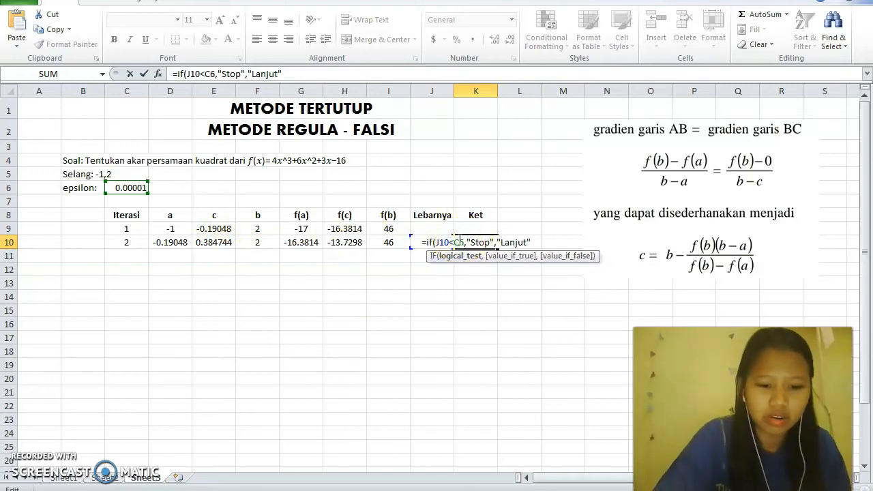
pyautogui.write('$')
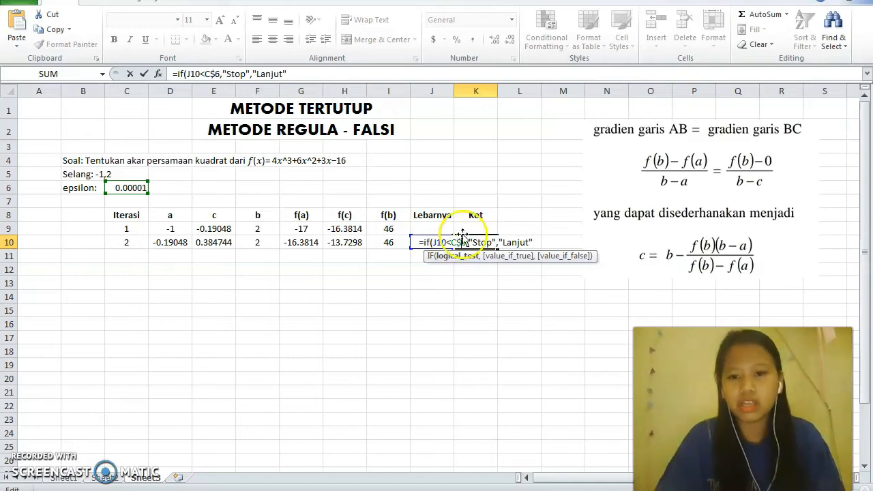
pyautogui.click(532, 240)
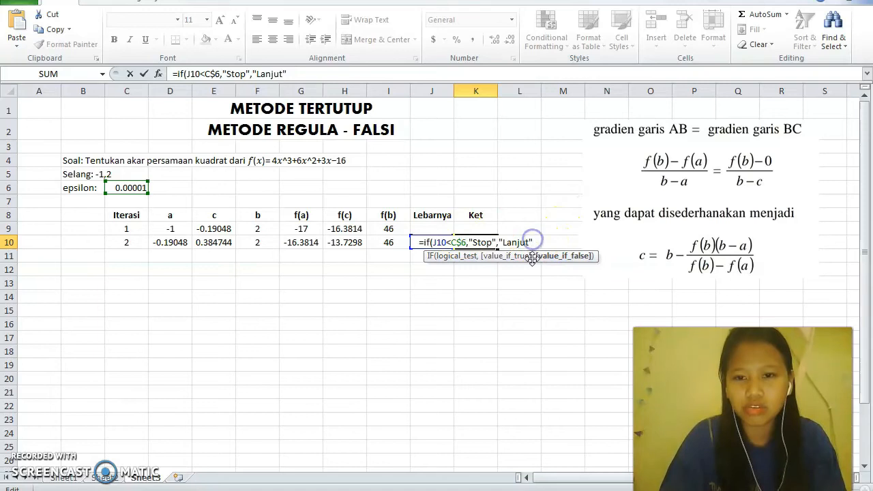
pyautogui.write(')')
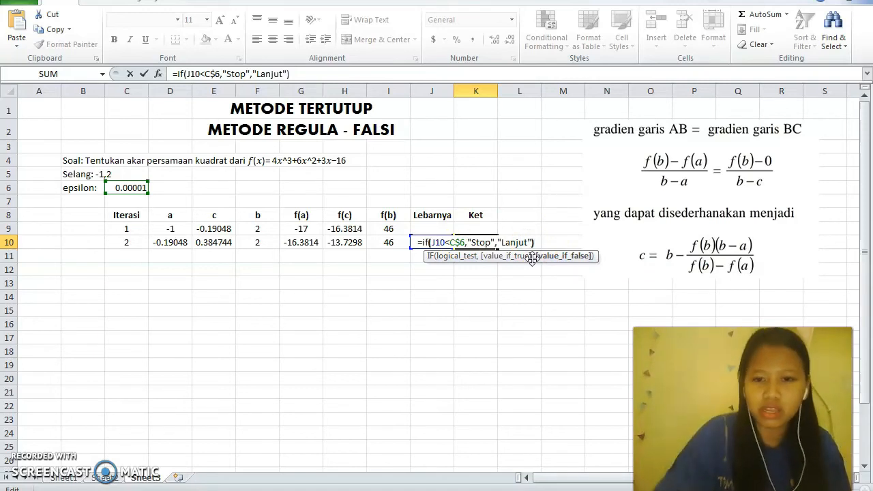
pyautogui.press('Return')
pyautogui.click(524, 251)
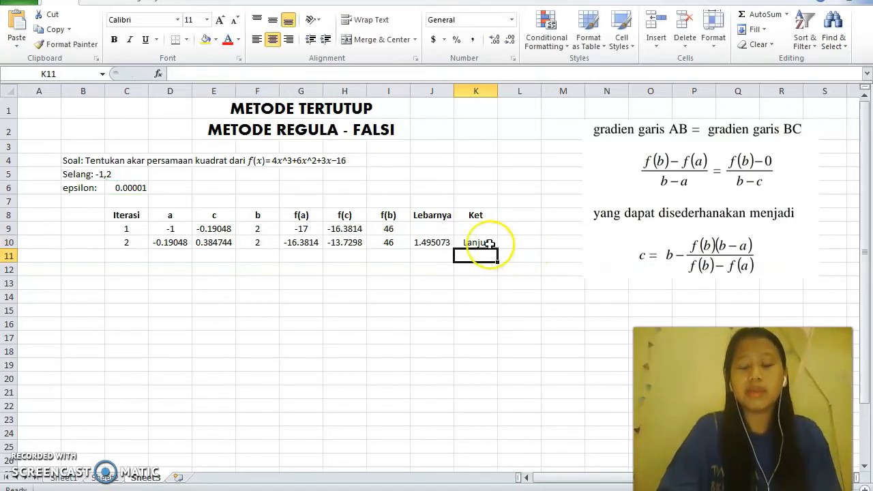
# Fill the second iteration row C10:K10 down to row 26 and highlight the iteration 15 row C23:K23 in yellow
pyautogui.moveTo(122, 241); pyautogui.dragTo(497, 461)
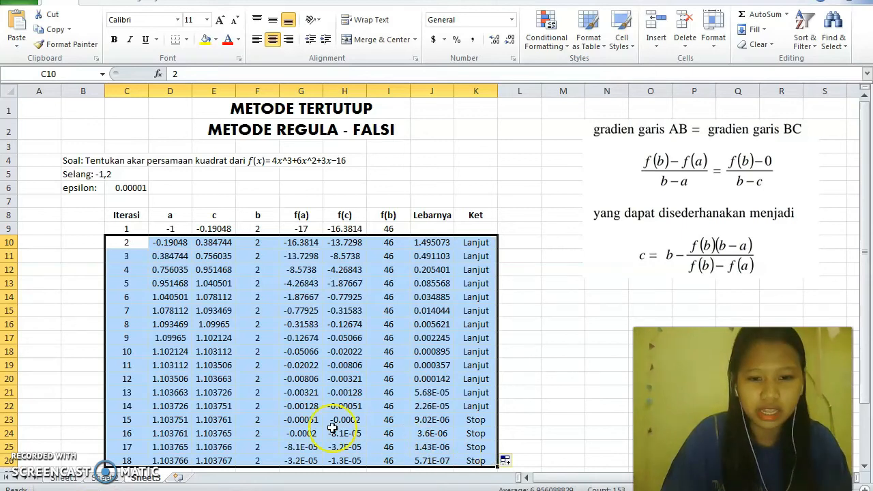
pyautogui.click(144, 423)
pyautogui.moveTo(144, 423); pyautogui.dragTo(216, 423)
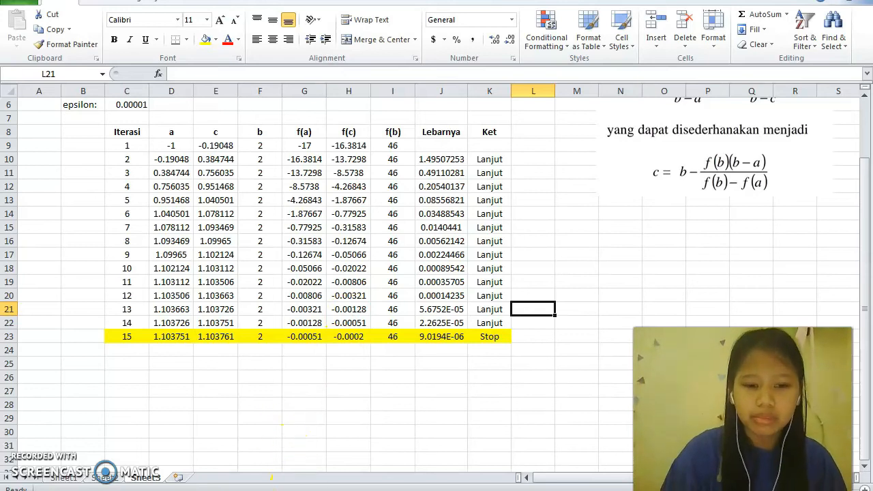
# Switch to the PowerPoint presentation showing the Perbaikan Metode Regula Falsi slide
pyautogui.click(271, 480)
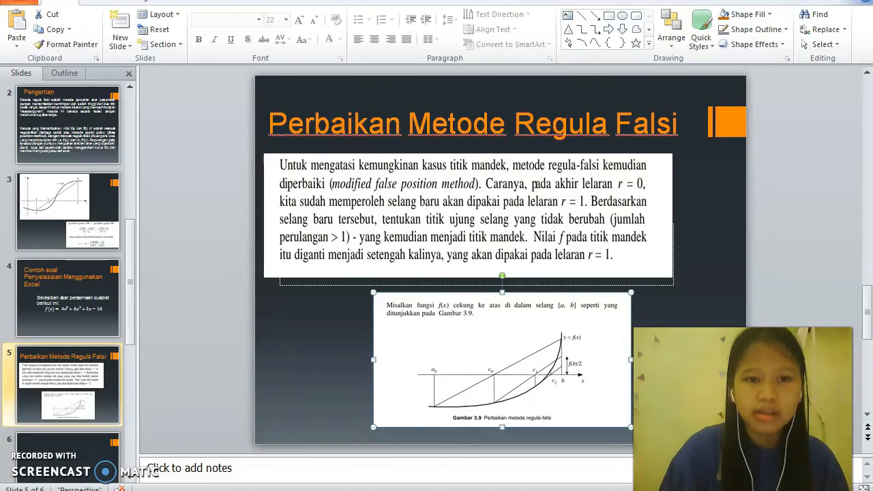